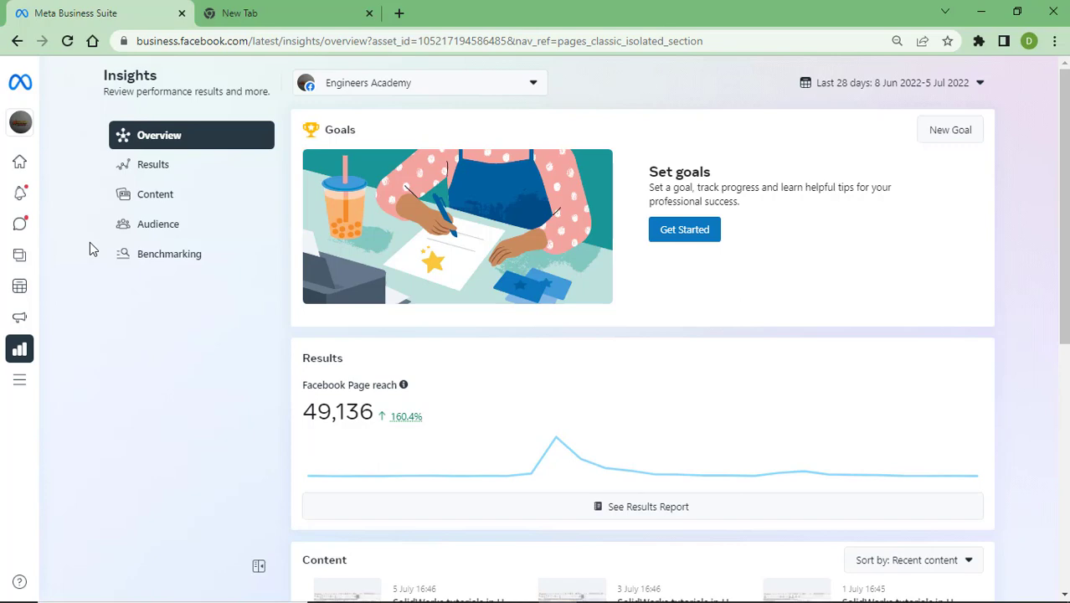
Step: Close the Meta Business Suite tab and open Facebook from a Google search in the remaining tab
{"action": "left_click", "coordinate": [268, 12]}
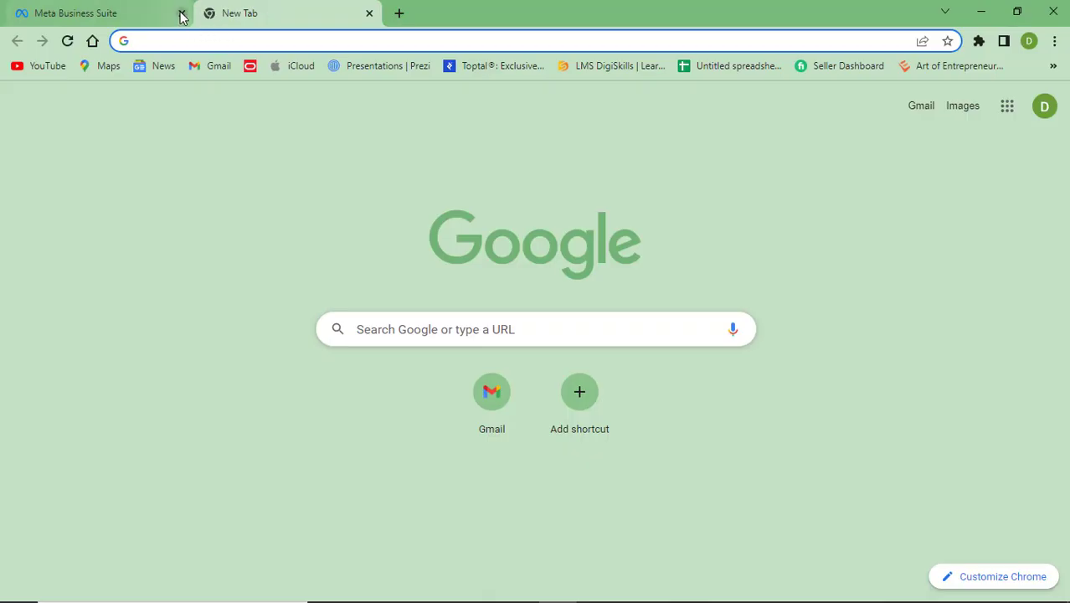
{"action": "left_click", "coordinate": [182, 14]}
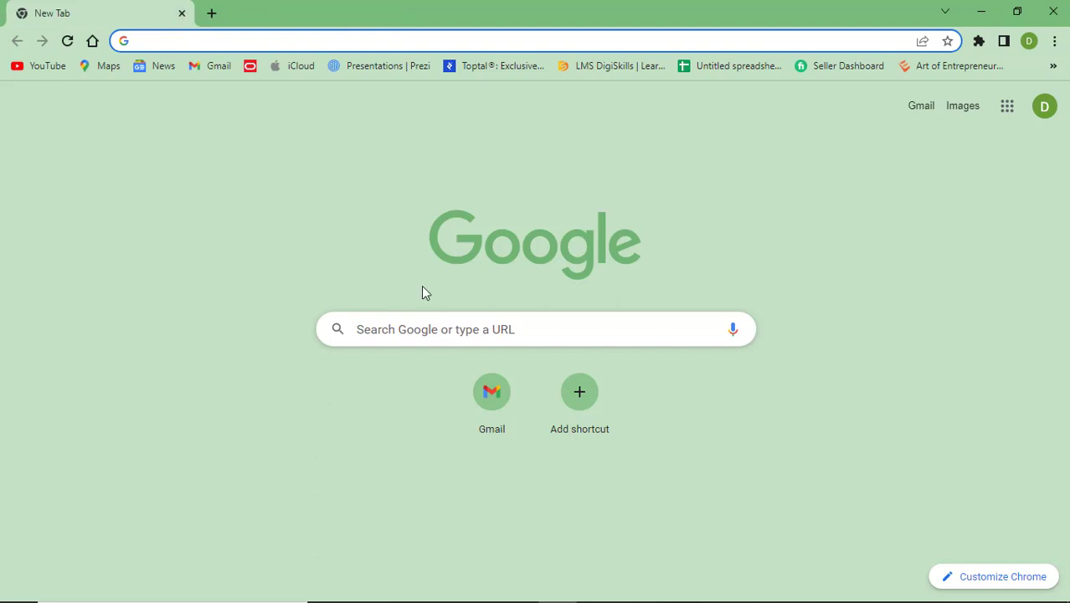
{"action": "left_click", "coordinate": [455, 338]}
{"action": "left_click", "coordinate": [455, 331]}
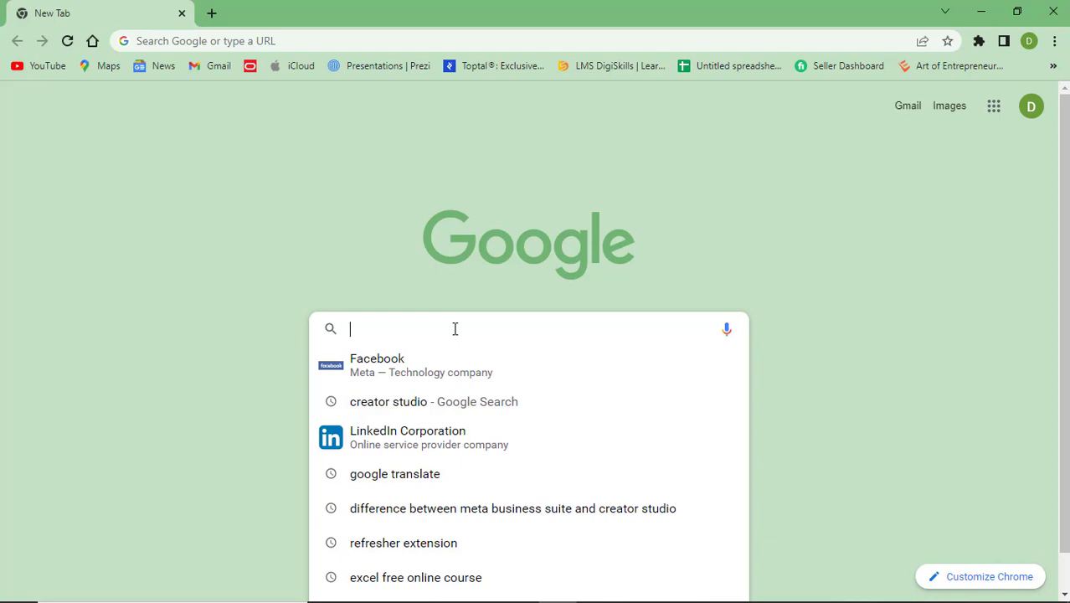
{"action": "left_click", "coordinate": [436, 375]}
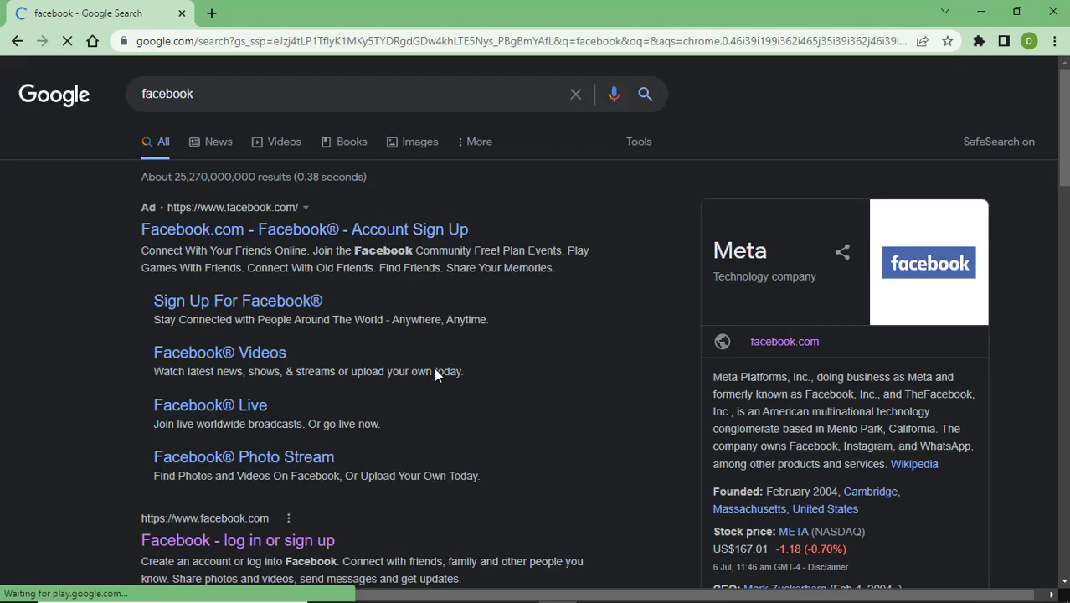
{"action": "left_click", "coordinate": [381, 236]}
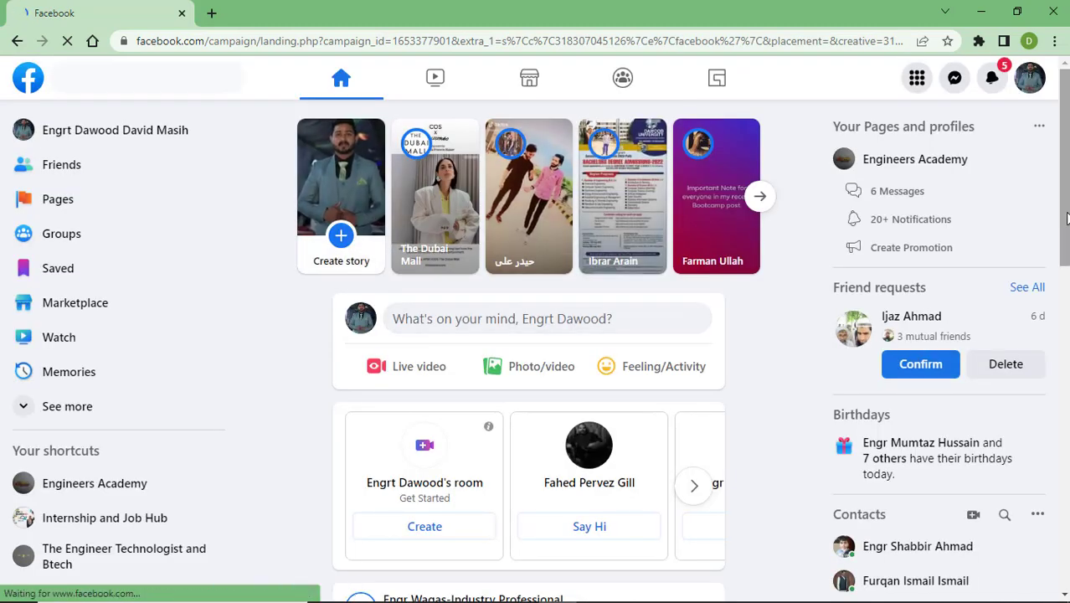
Step: Open the Engineers Academy page from the Facebook shortcuts and go to its Meta Business Suite
{"action": "scroll", "coordinate": [381, 239], "scroll_direction": "down", "scroll_amount": 1}
{"action": "scroll", "coordinate": [222, 538], "scroll_direction": "down", "scroll_amount": 12}
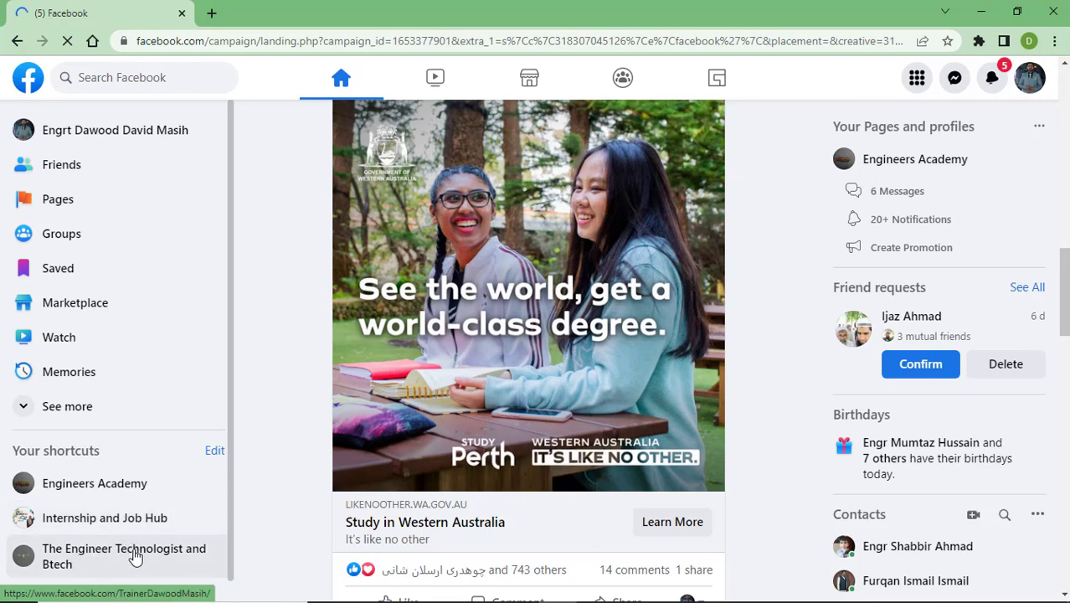
{"action": "left_click", "coordinate": [111, 494]}
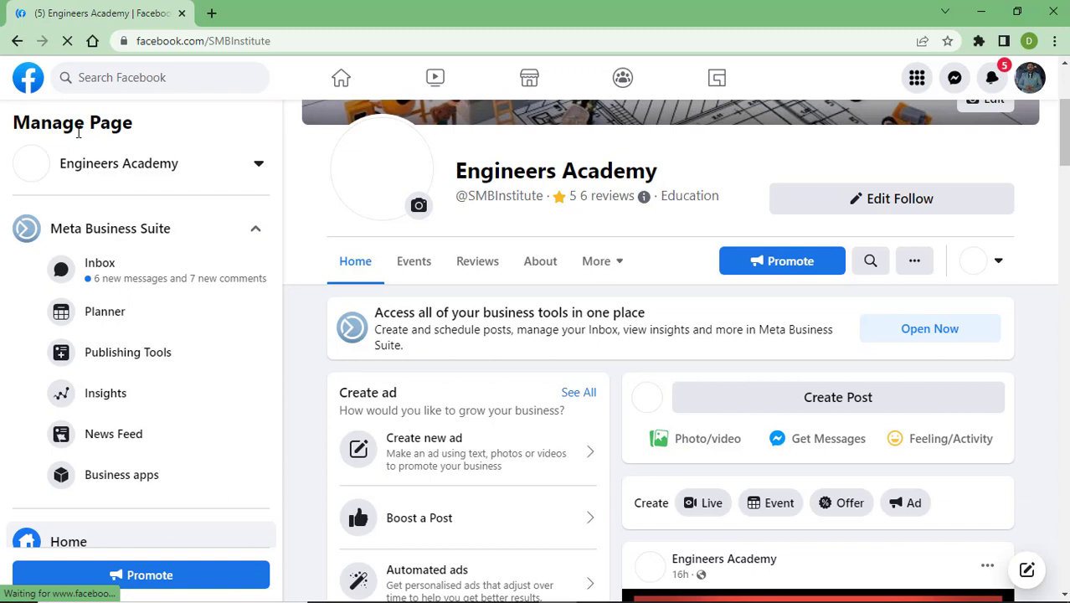
{"action": "left_click", "coordinate": [102, 237]}
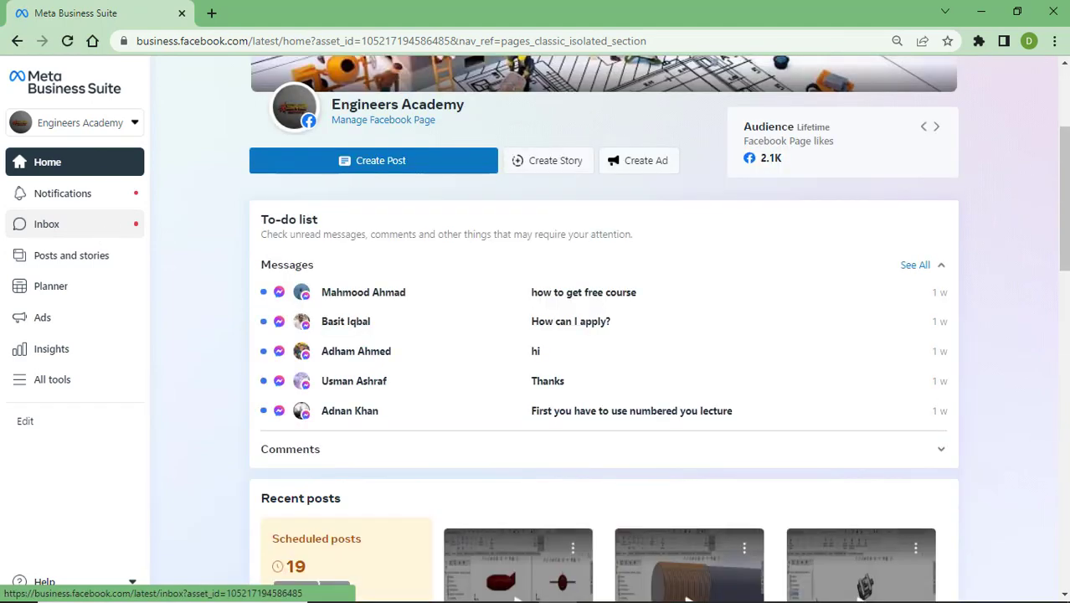
Step: Look through the recent posts and stories on the Business Suite home and view the list of switchable accounts
{"action": "scroll", "coordinate": [1061, 342], "scroll_direction": "down", "scroll_amount": 1}
{"action": "scroll", "coordinate": [1062, 342], "scroll_direction": "down", "scroll_amount": 8}
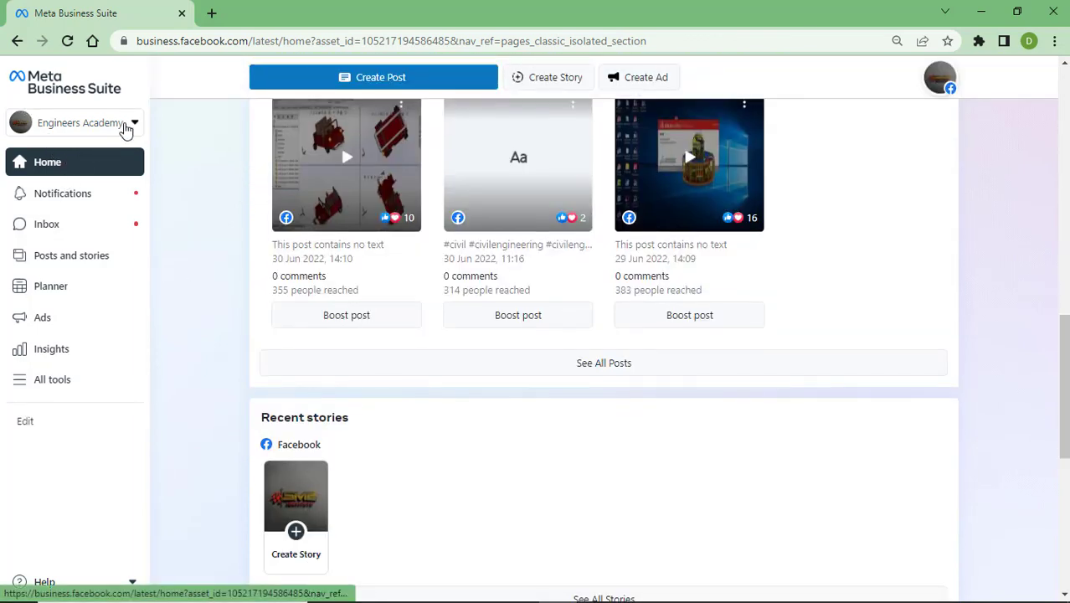
{"action": "left_click", "coordinate": [128, 126]}
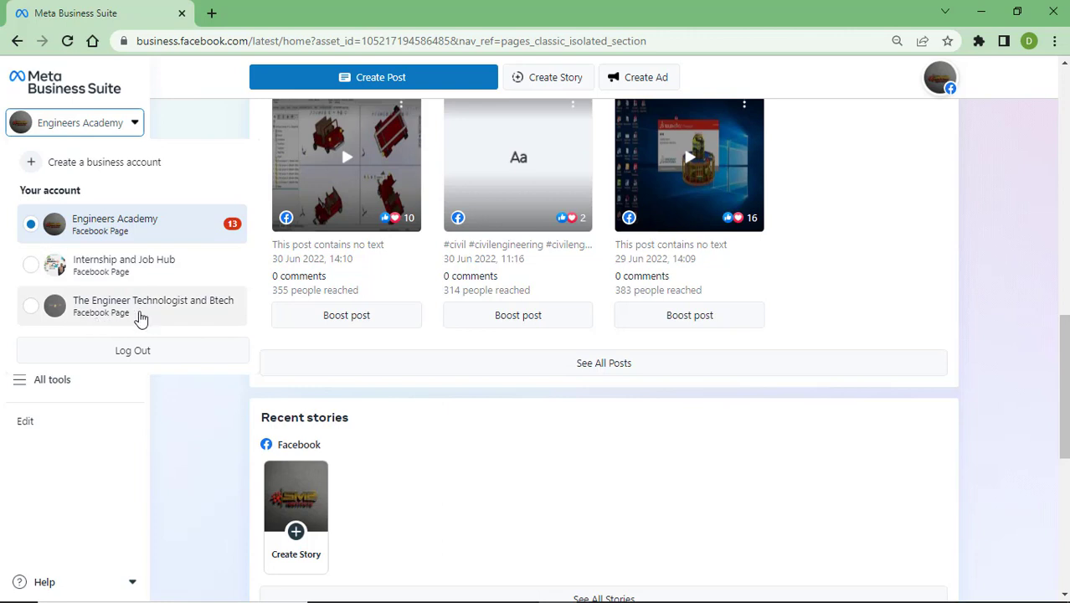
{"action": "left_click", "coordinate": [109, 416]}
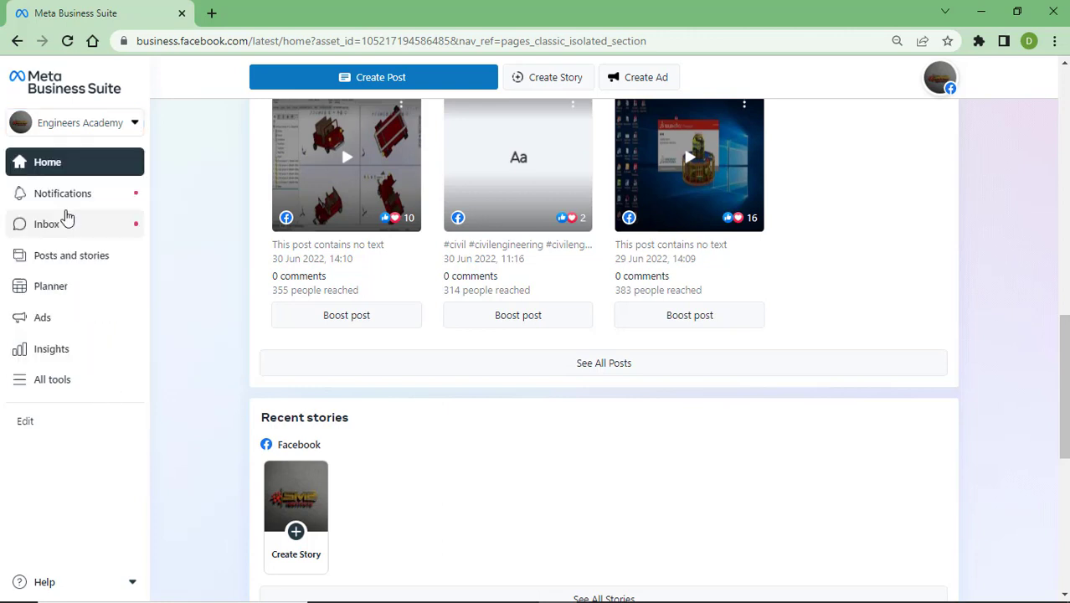
Step: Open the notifications, and look over the published posts table with its hidden columns and Shared to filter options
{"action": "left_click", "coordinate": [74, 206]}
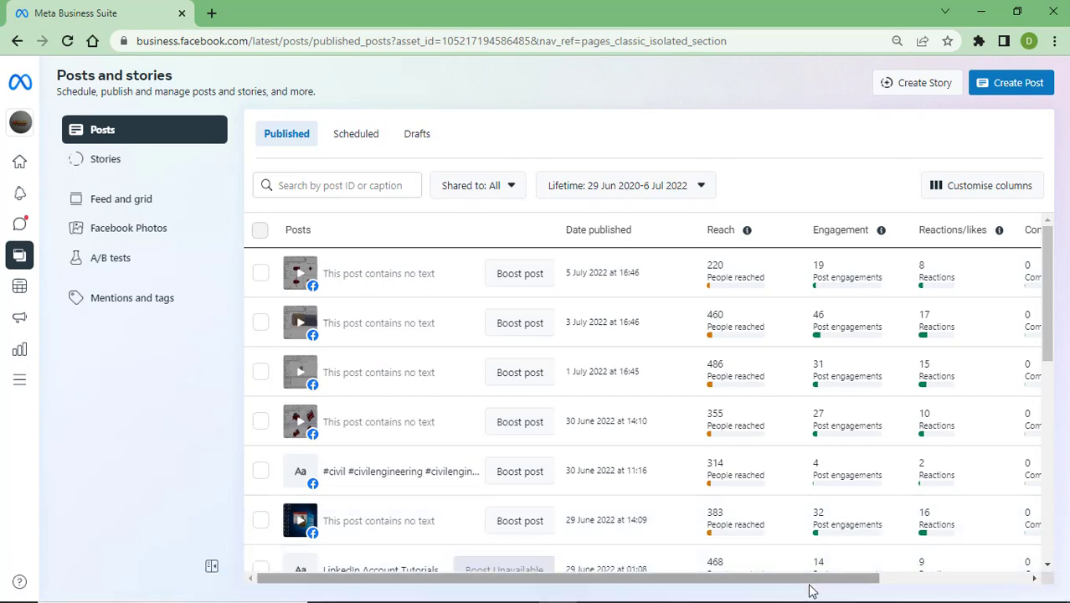
{"action": "left_click_drag", "start_coordinate": [810, 591], "coordinate": [1053, 585]}
{"action": "scroll", "coordinate": [770, 555], "scroll_direction": "left", "scroll_amount": 5}
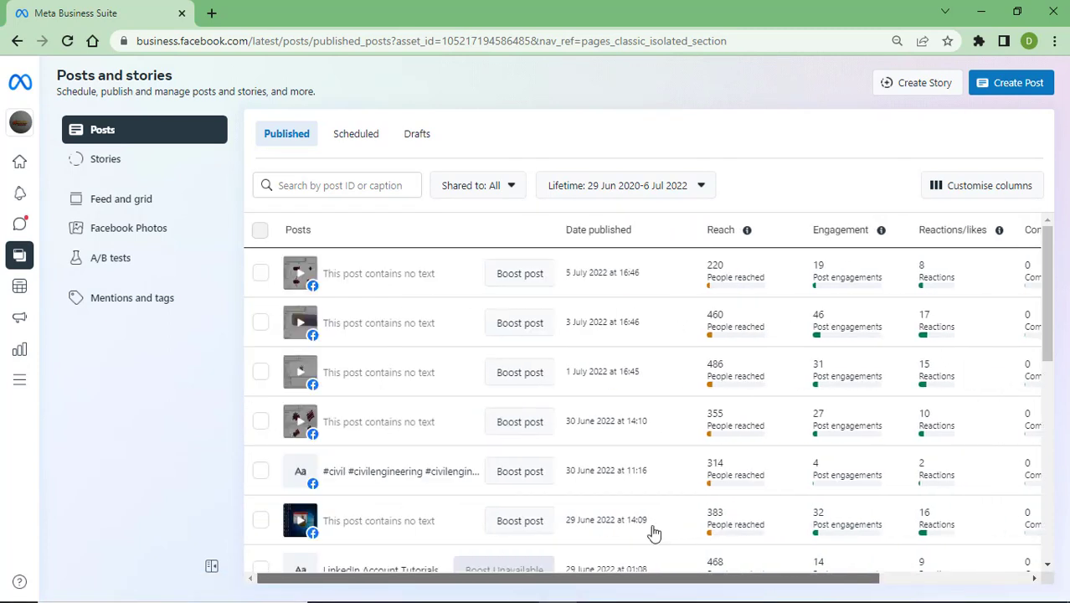
{"action": "left_click", "coordinate": [503, 187]}
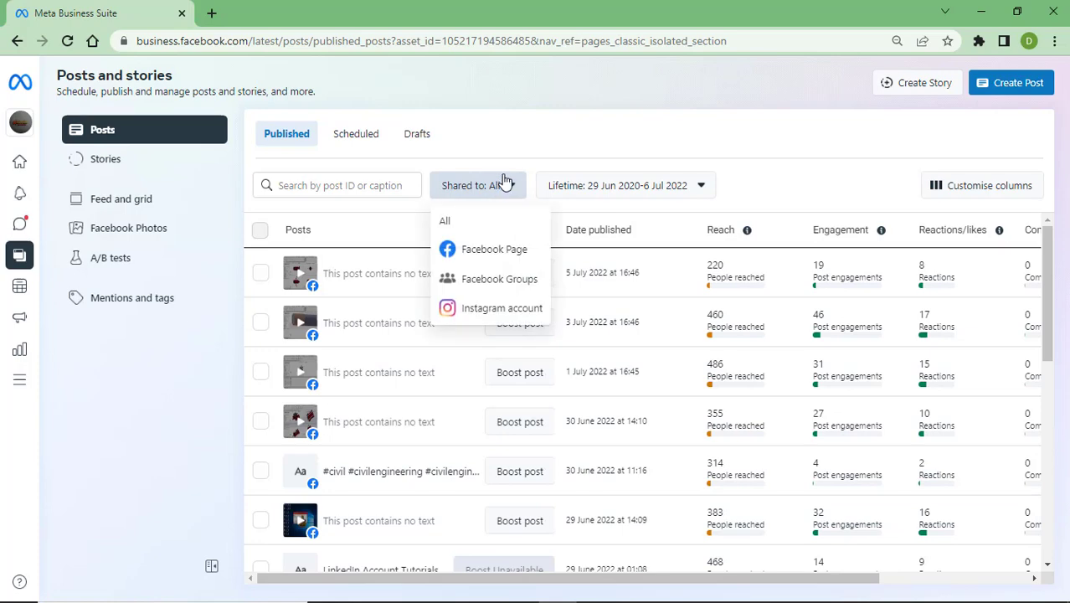
{"action": "left_click", "coordinate": [566, 148]}
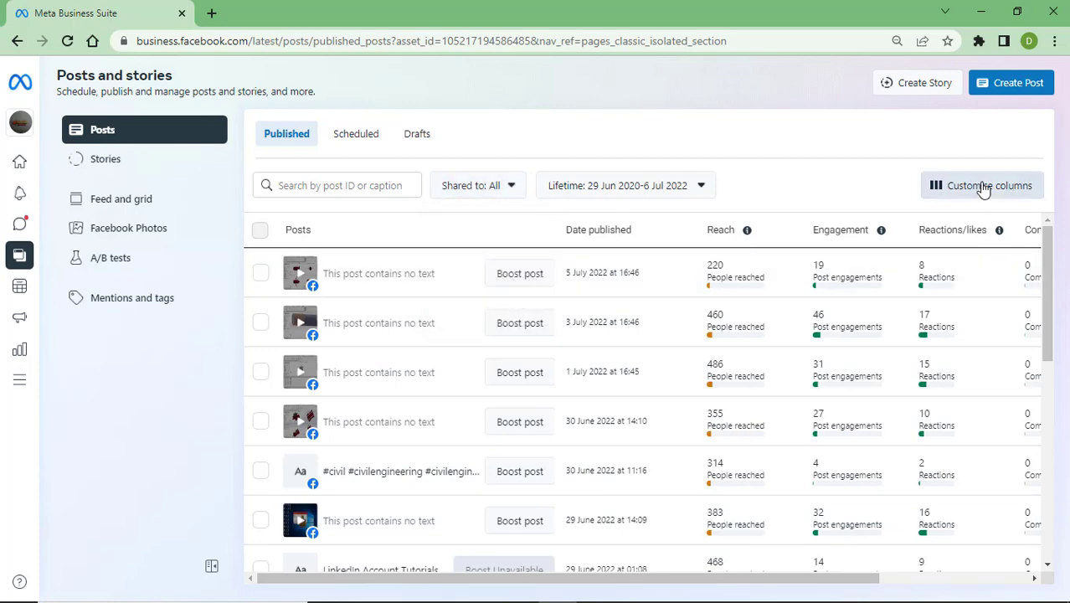
Step: Customise the published posts table by adding the Impressions and Saves columns
{"action": "left_click", "coordinate": [985, 187]}
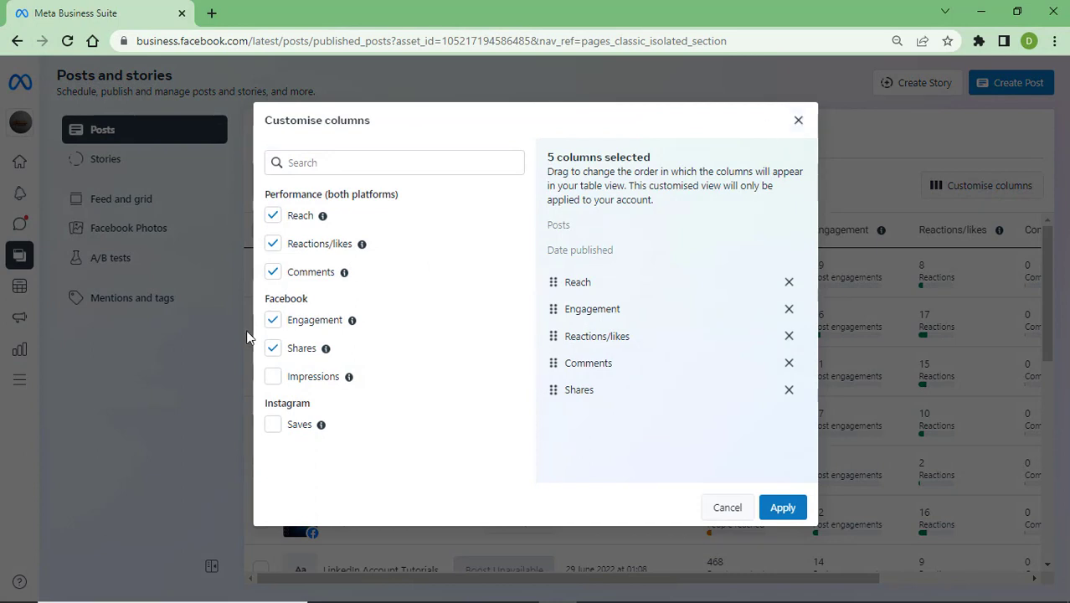
{"action": "left_click", "coordinate": [289, 382]}
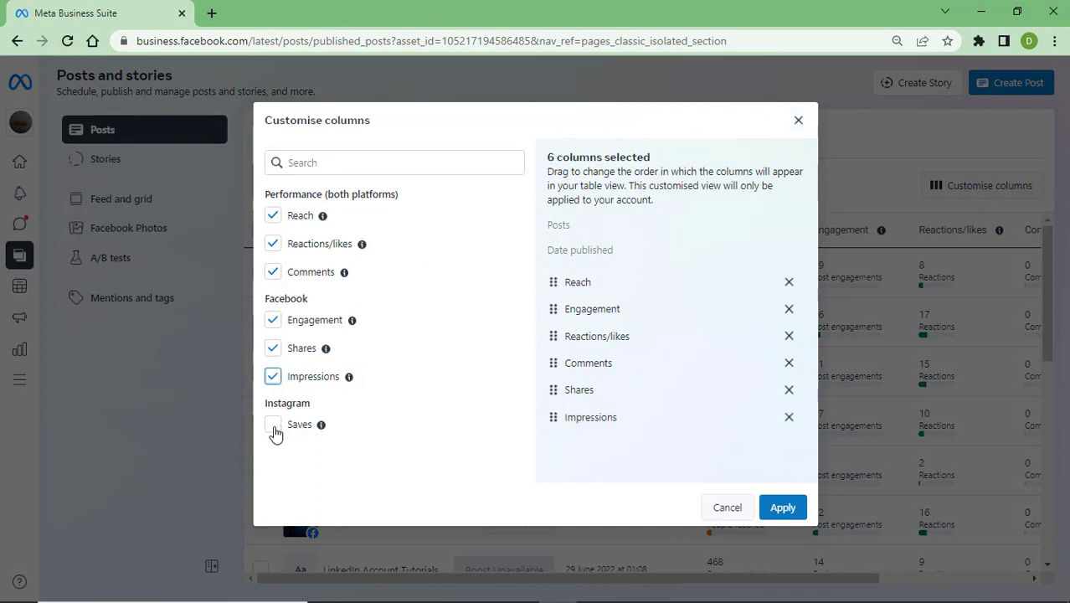
{"action": "left_click", "coordinate": [273, 426]}
{"action": "left_click", "coordinate": [781, 508]}
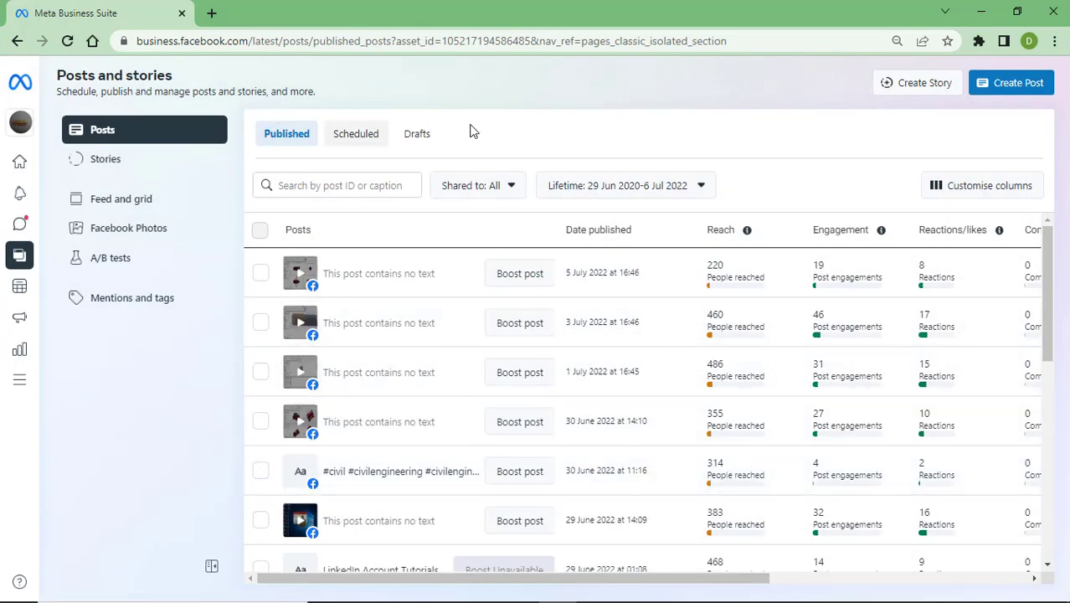
Step: View the scheduled posts and the draft posts, and return to the scheduled list
{"action": "left_click", "coordinate": [366, 137]}
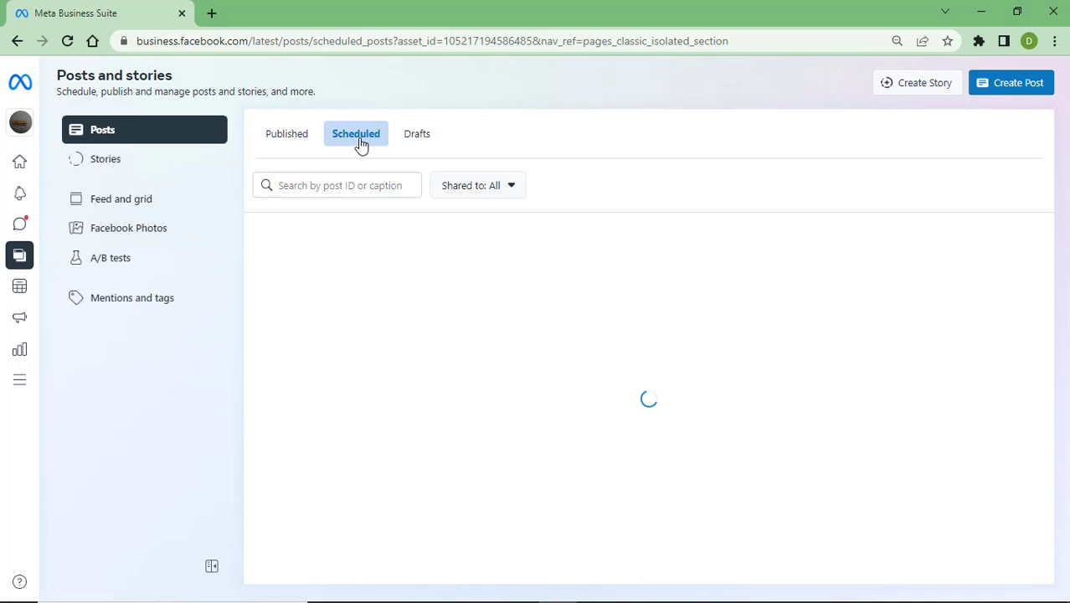
{"action": "left_click", "coordinate": [414, 136]}
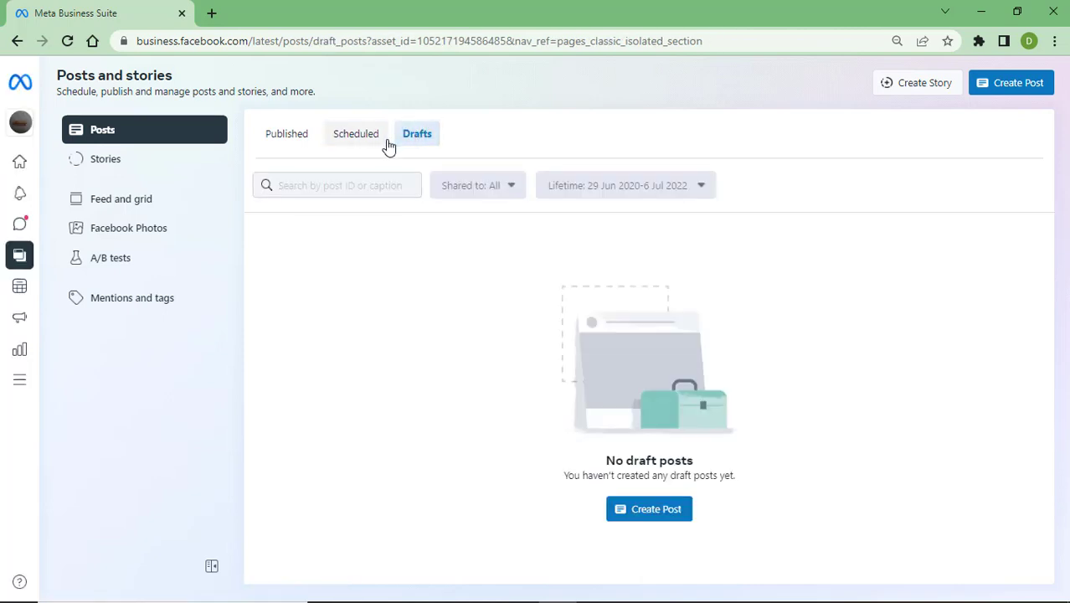
{"action": "left_click", "coordinate": [344, 139]}
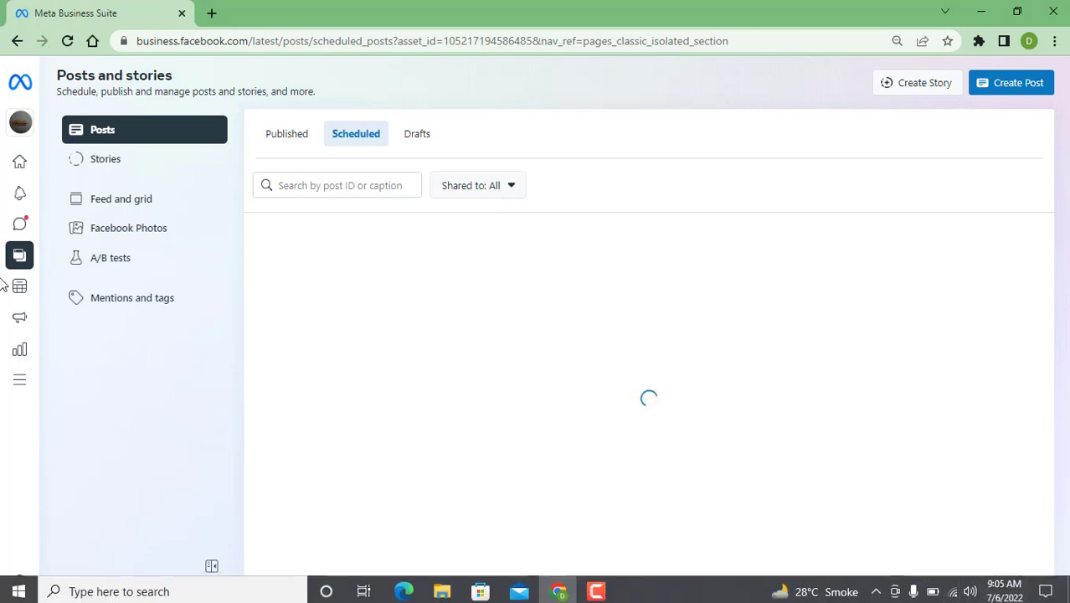
Step: Open the Insights overview and look through its goals, results and content sections
{"action": "mouse_move", "coordinate": [34, 330]}
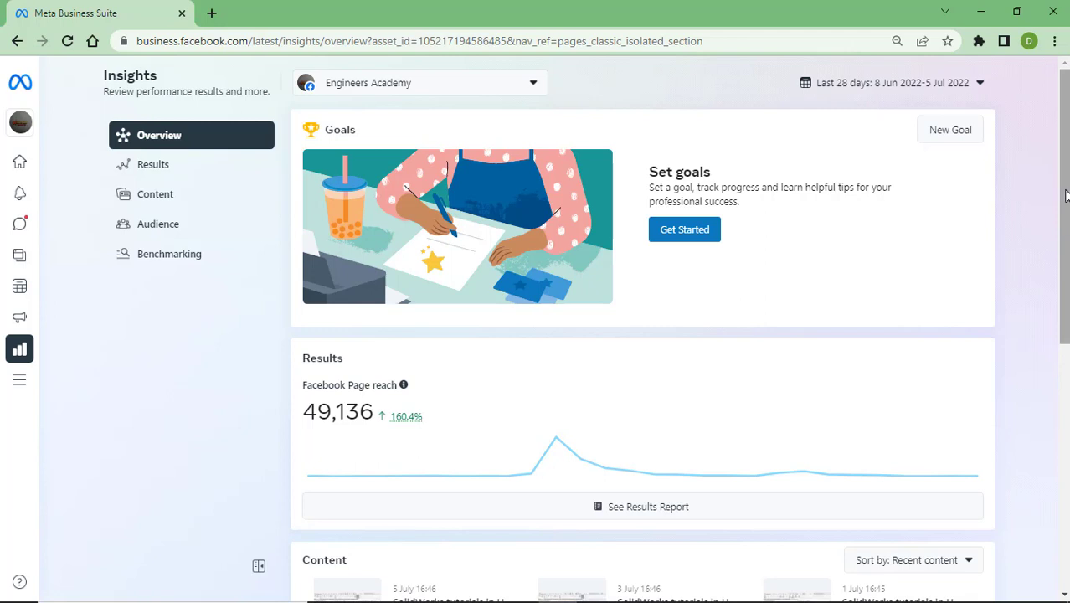
{"action": "scroll", "coordinate": [1064, 227], "scroll_direction": "down", "scroll_amount": 1}
{"action": "scroll", "coordinate": [1063, 243], "scroll_direction": "down", "scroll_amount": 1}
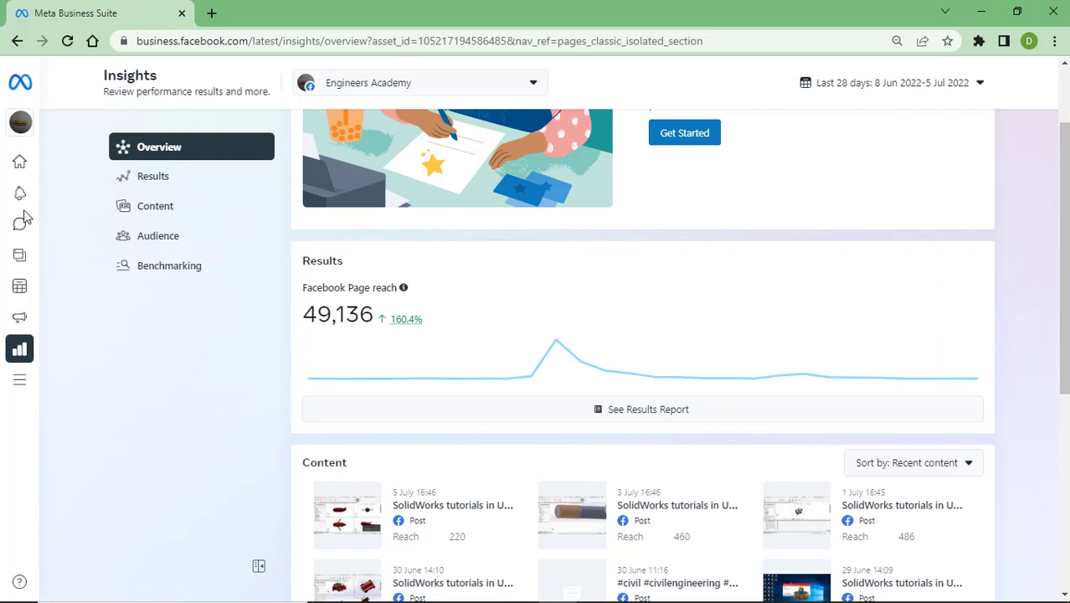
Step: Examine the page reach, visits and new likes charts in the Results report and view the available export formats
{"action": "left_click", "coordinate": [158, 185]}
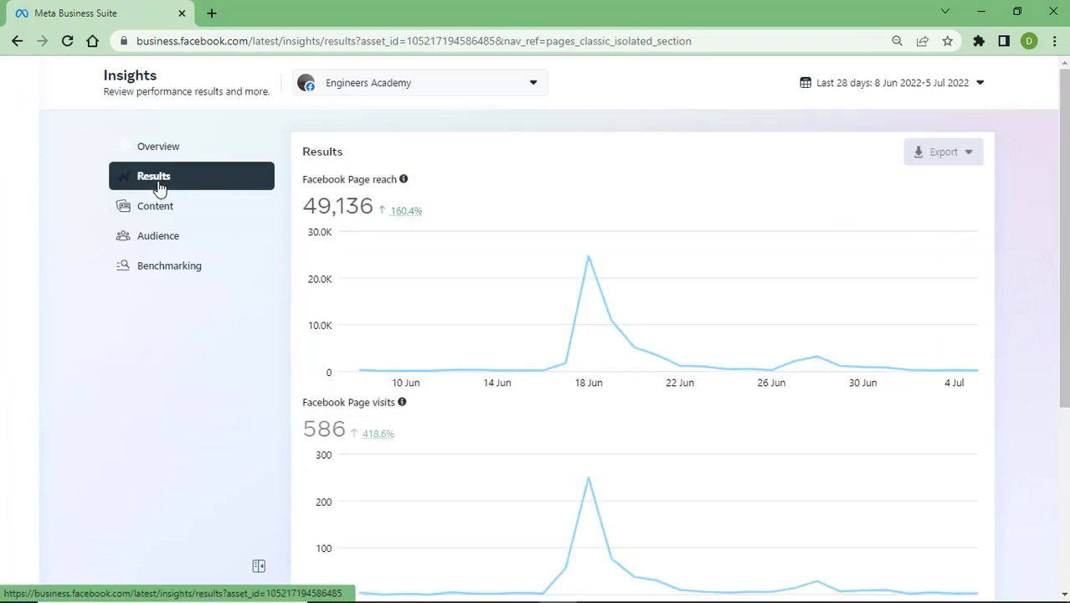
{"action": "left_click_drag", "start_coordinate": [1067, 231], "coordinate": [1067, 421]}
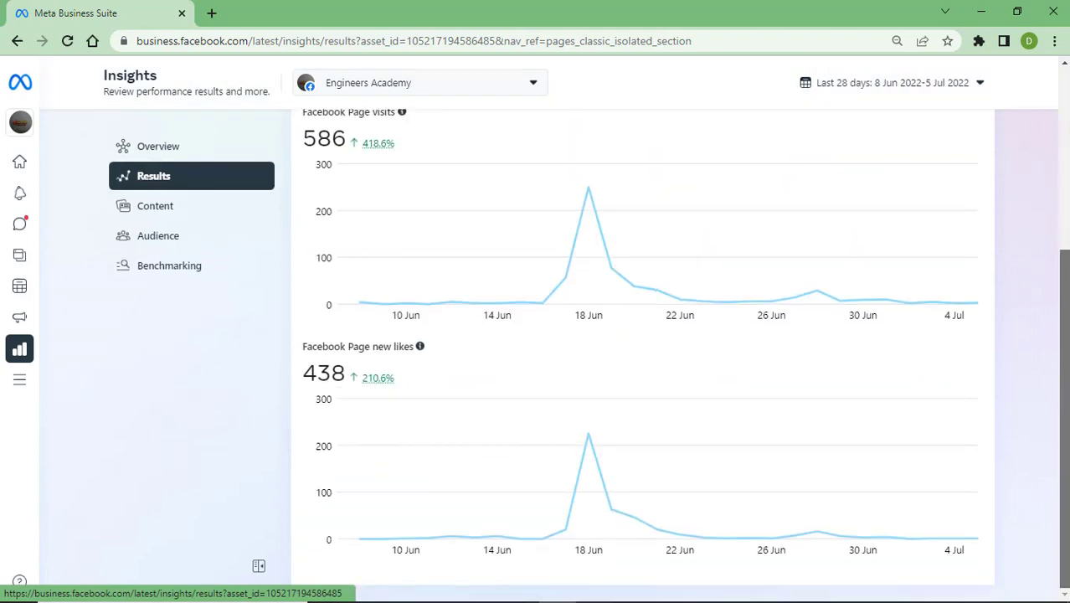
{"action": "scroll", "coordinate": [932, 162], "scroll_direction": "up", "scroll_amount": 4}
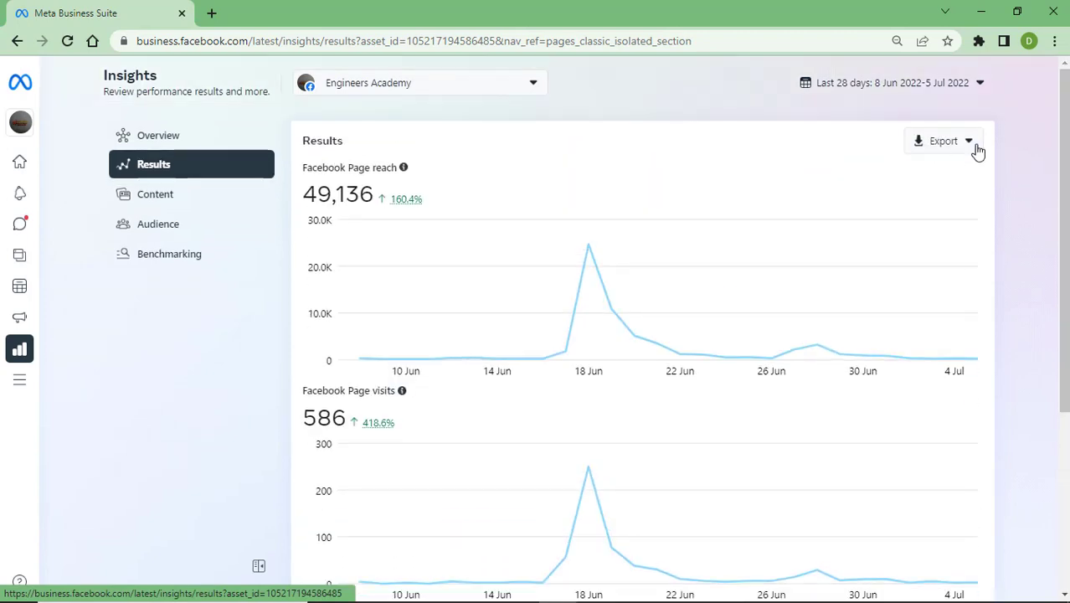
{"action": "left_click", "coordinate": [969, 143]}
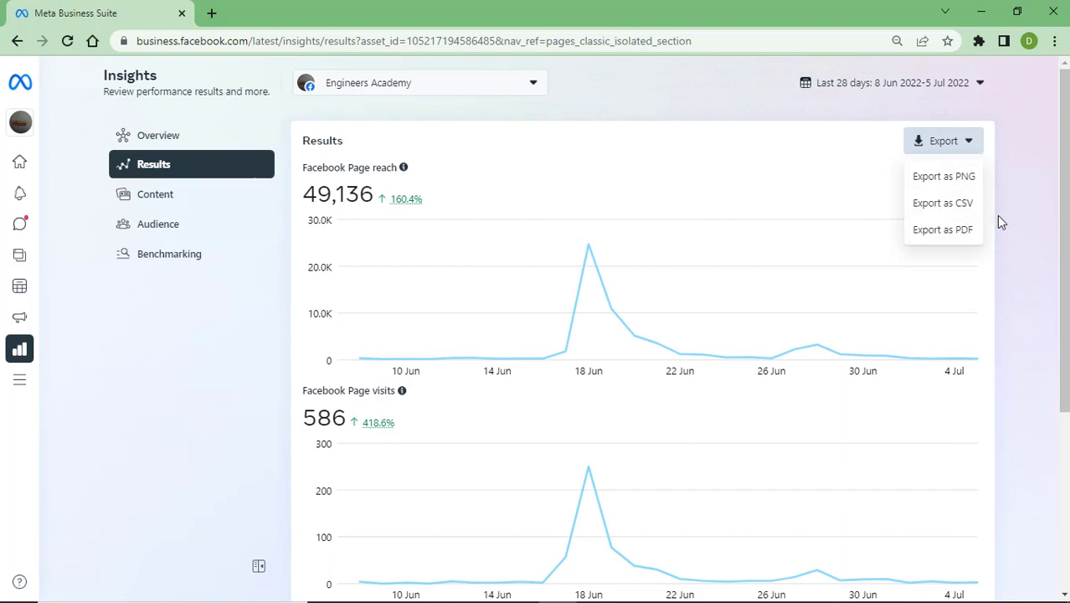
{"action": "left_click", "coordinate": [682, 100]}
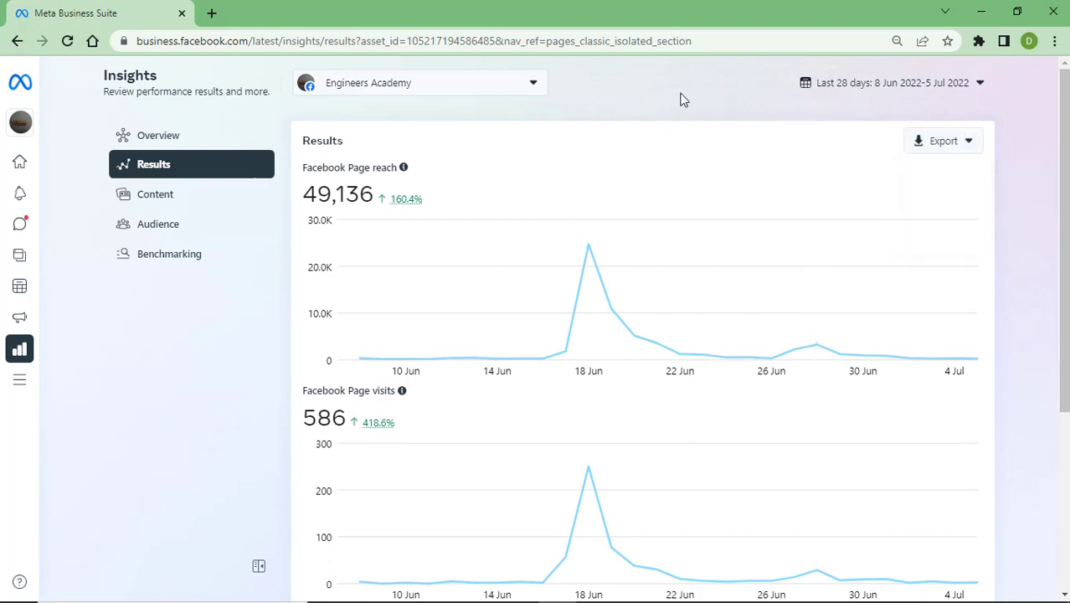
Step: View the content insights, and examine the current audience's age and gender, top towns/cities and top countries
{"action": "left_click", "coordinate": [204, 209]}
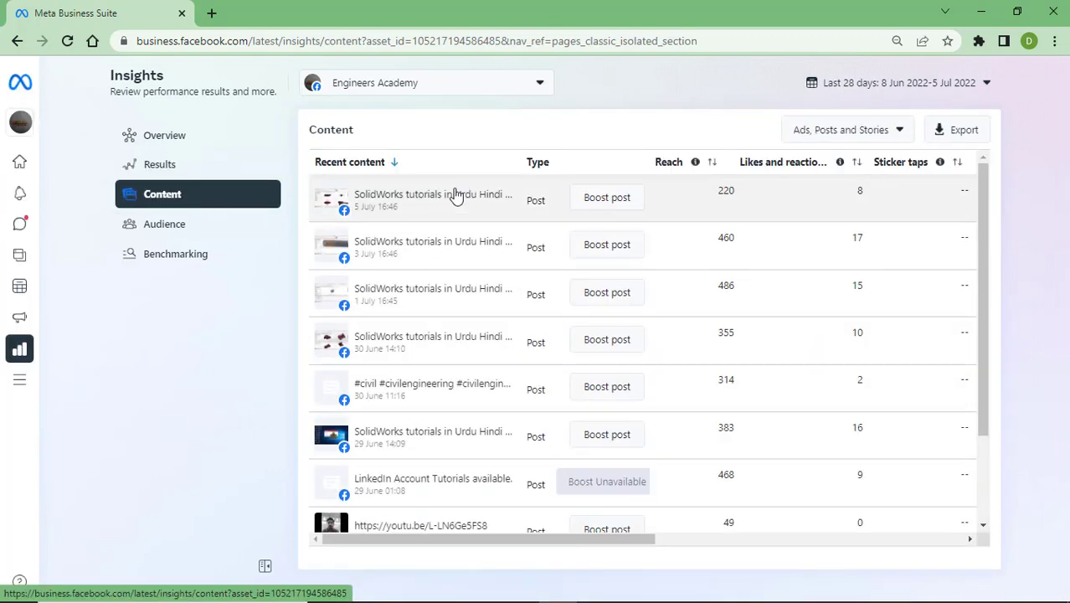
{"action": "left_click", "coordinate": [173, 231]}
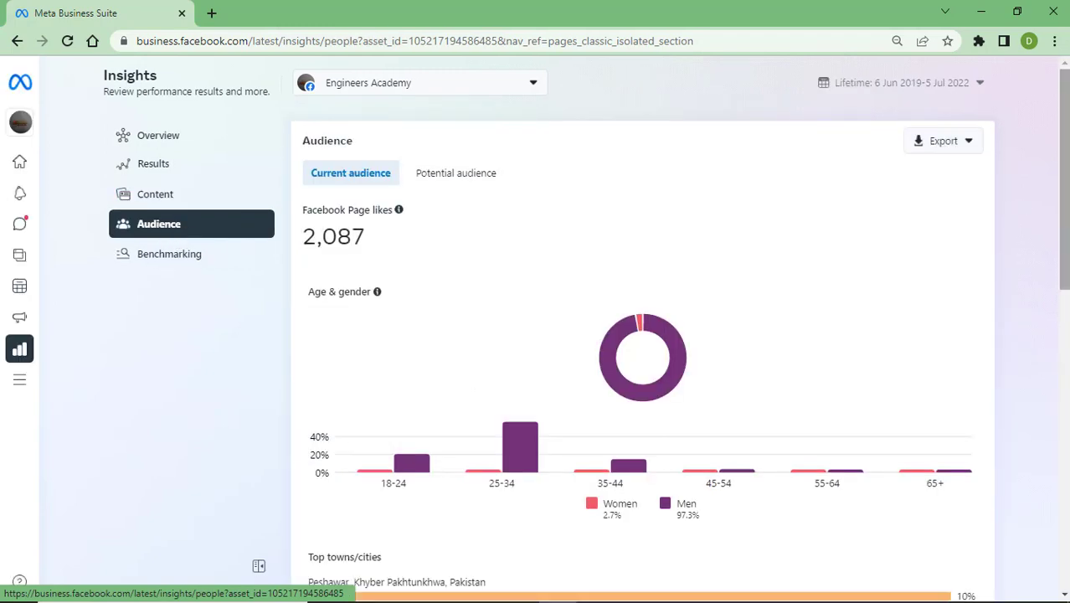
{"action": "scroll", "coordinate": [1062, 219], "scroll_direction": "down", "scroll_amount": 2}
{"action": "scroll", "coordinate": [1059, 257], "scroll_direction": "down", "scroll_amount": 4}
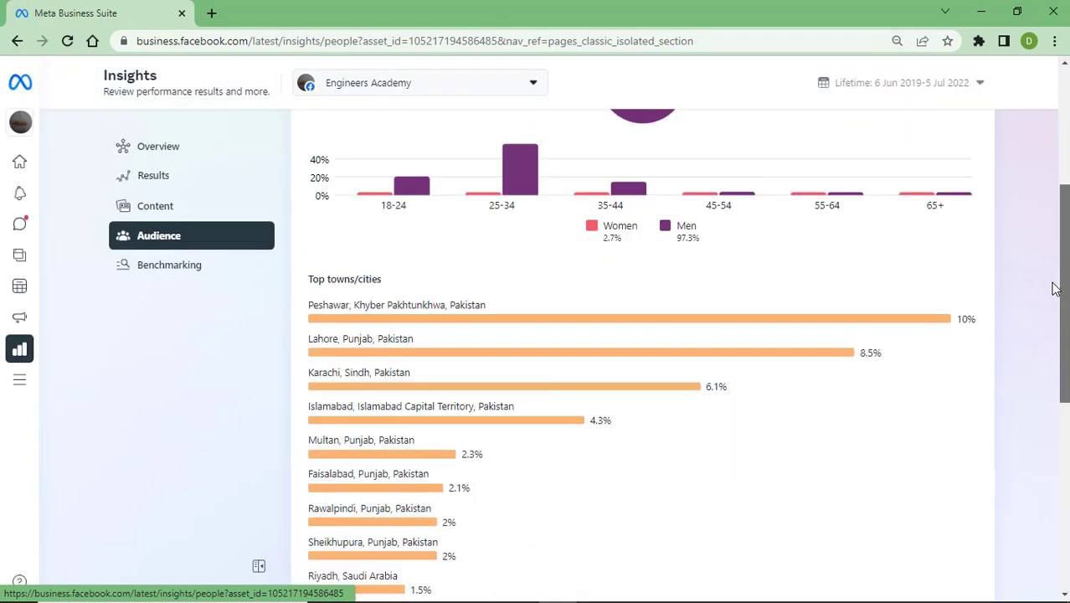
{"action": "scroll", "coordinate": [1046, 360], "scroll_direction": "down", "scroll_amount": 3}
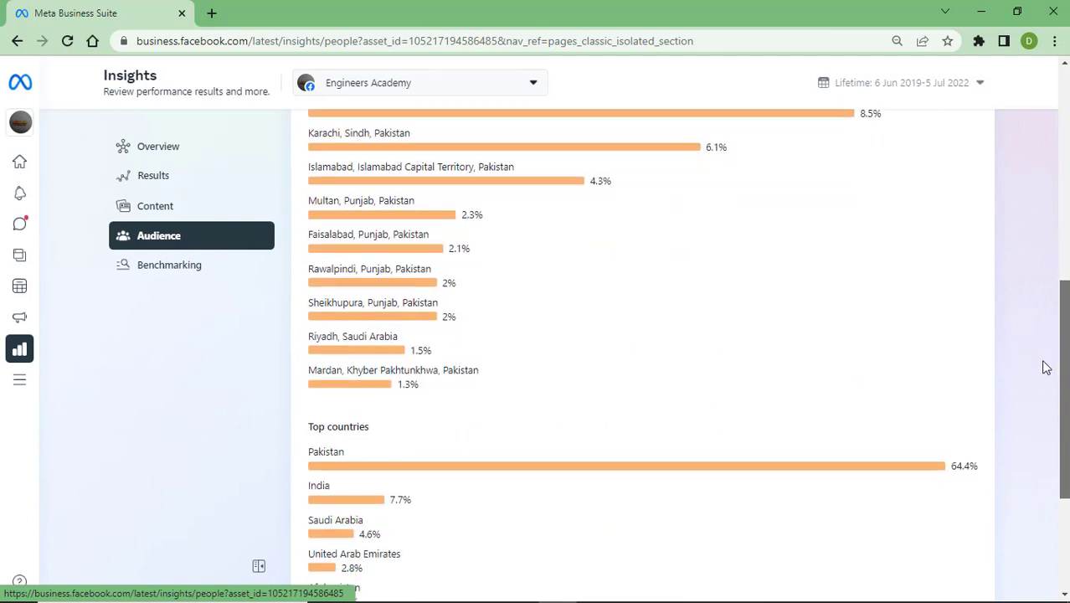
{"action": "scroll", "coordinate": [1051, 446], "scroll_direction": "down", "scroll_amount": 2}
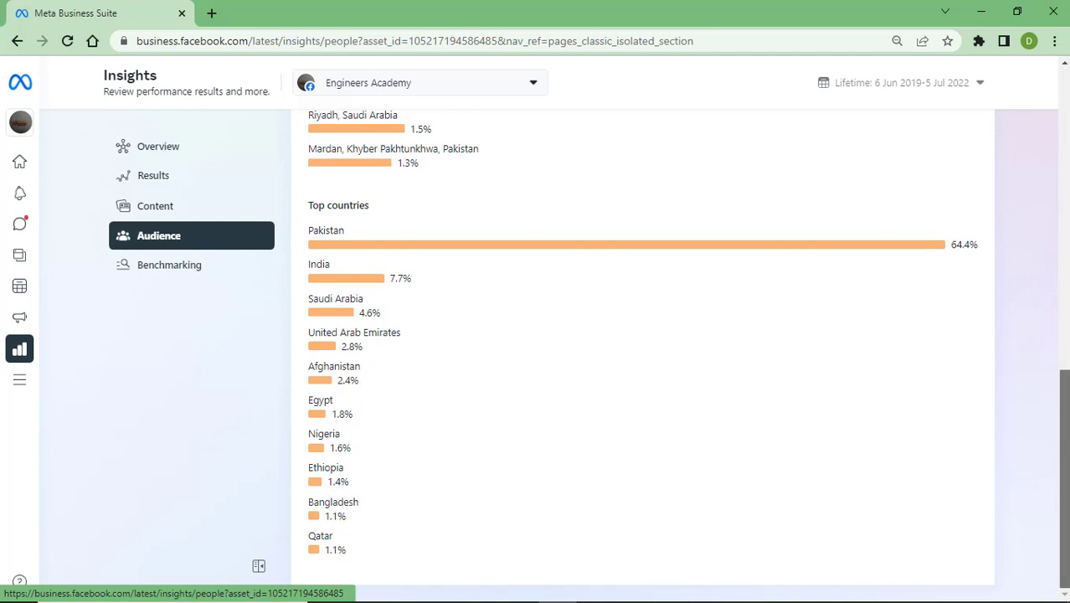
{"action": "left_click_drag", "start_coordinate": [1067, 302], "coordinate": [1066, 5]}
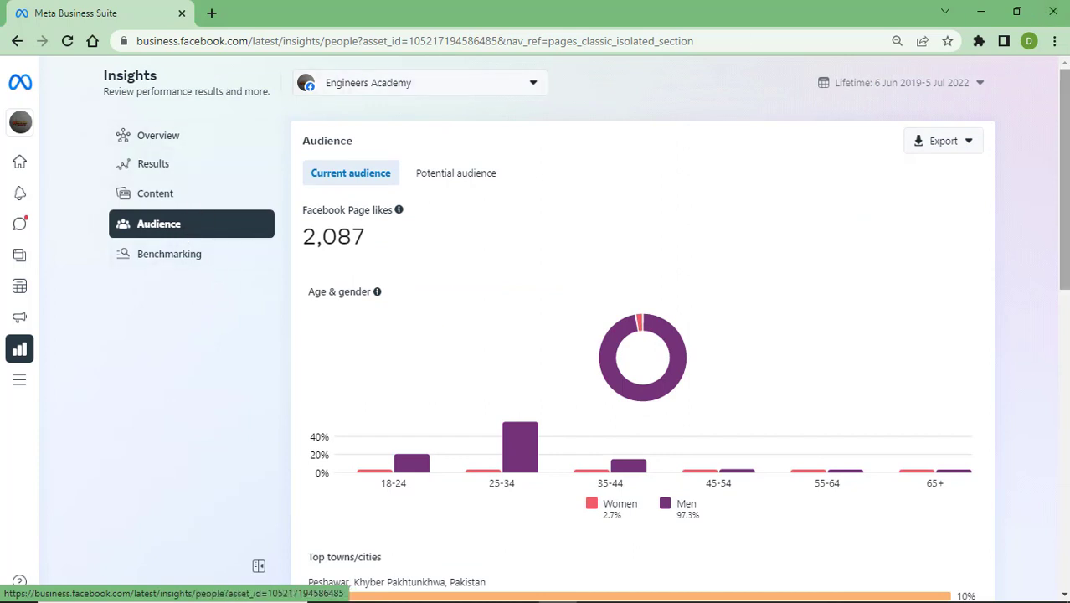
{"action": "scroll", "coordinate": [1061, 232], "scroll_direction": "down", "scroll_amount": 3}
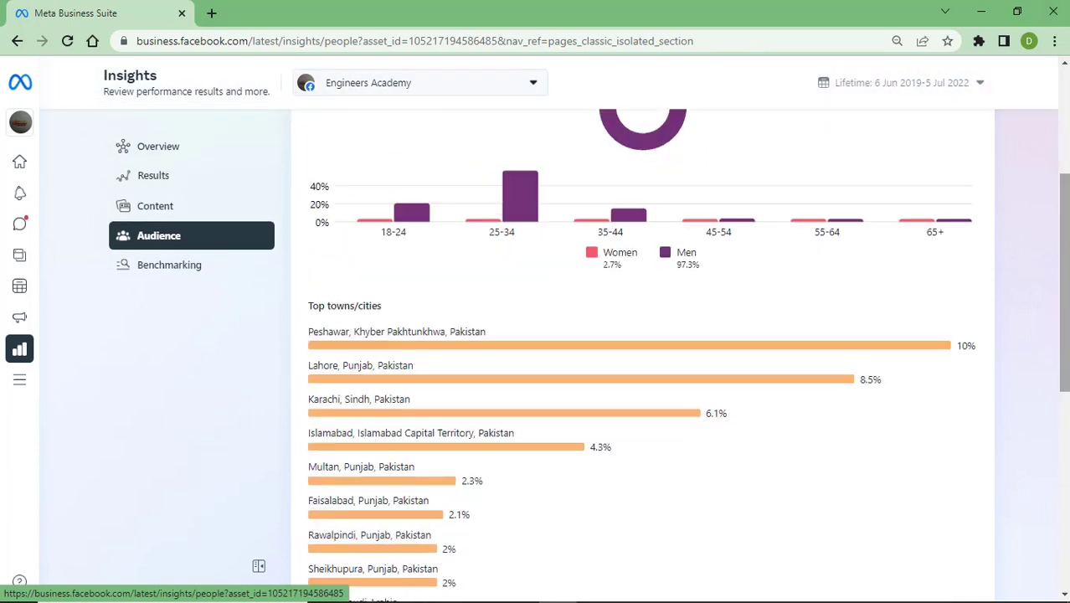
Step: Look through the rest of the current audience's top towns/cities and top countries, and return to the page likes summary
{"action": "scroll", "coordinate": [642, 356], "scroll_direction": "down", "scroll_amount": 5}
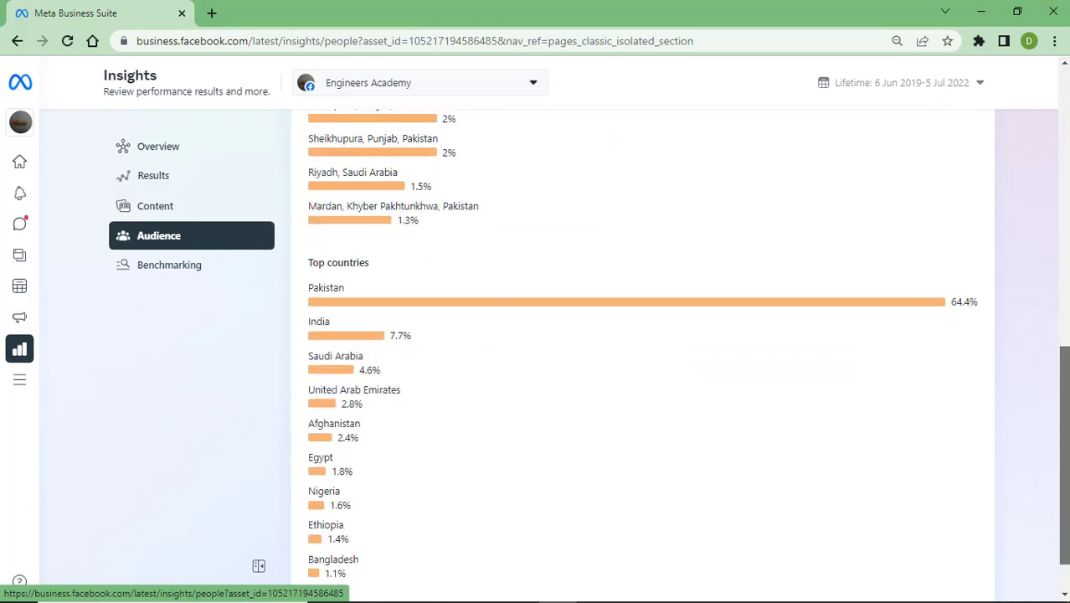
{"action": "scroll", "coordinate": [1066, 80], "scroll_direction": "up", "scroll_amount": 10}
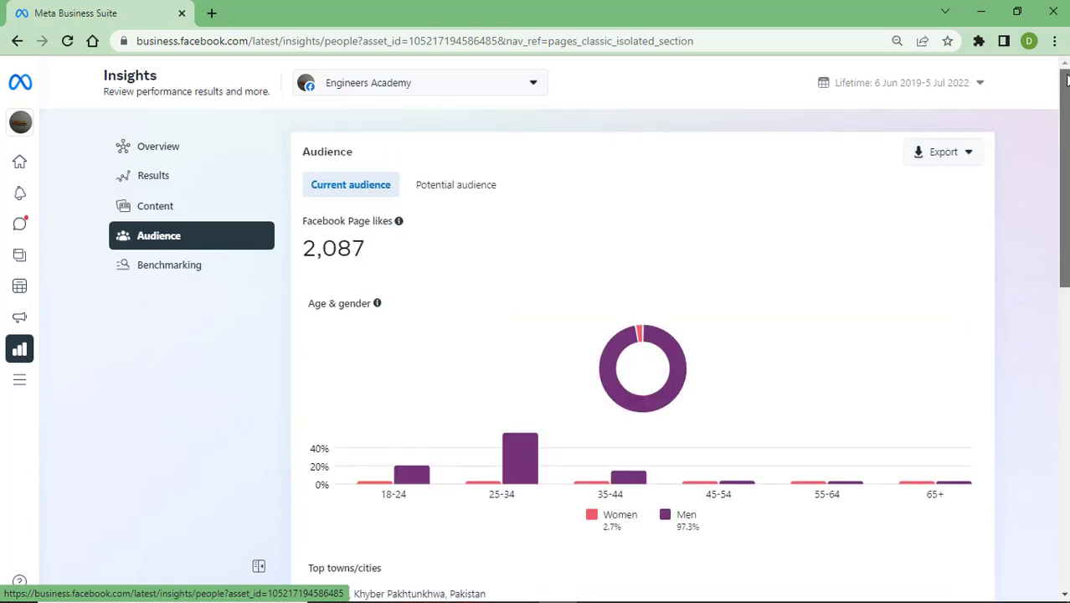
{"action": "scroll", "coordinate": [1066, 80], "scroll_direction": "down", "scroll_amount": 1}
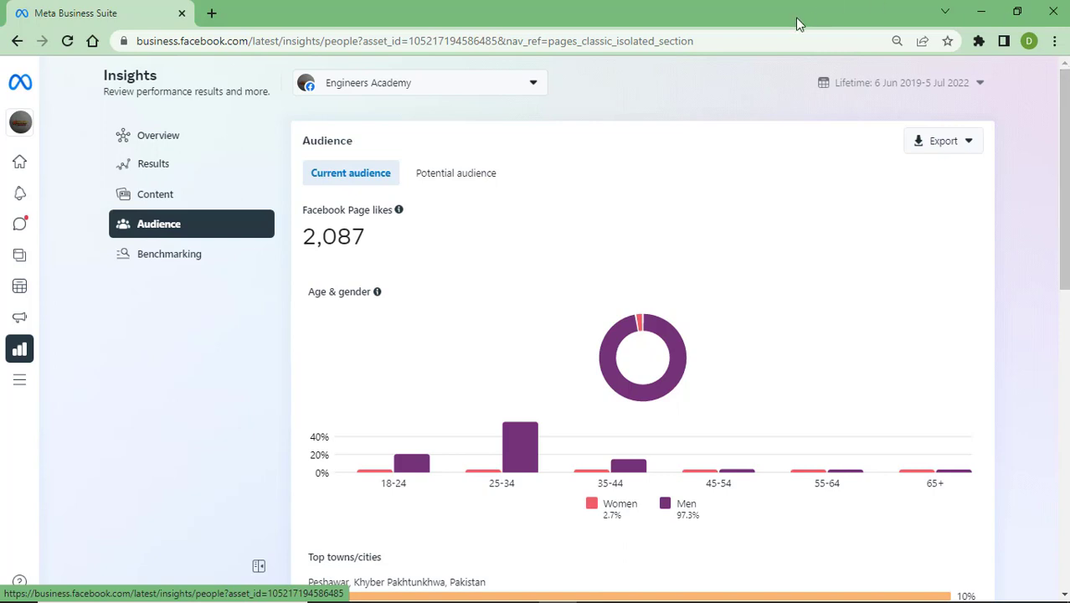
Step: View the potential audience's estimated size and demographics, and examine its filter options for location, age, gender, interests and language
{"action": "left_click", "coordinate": [469, 180]}
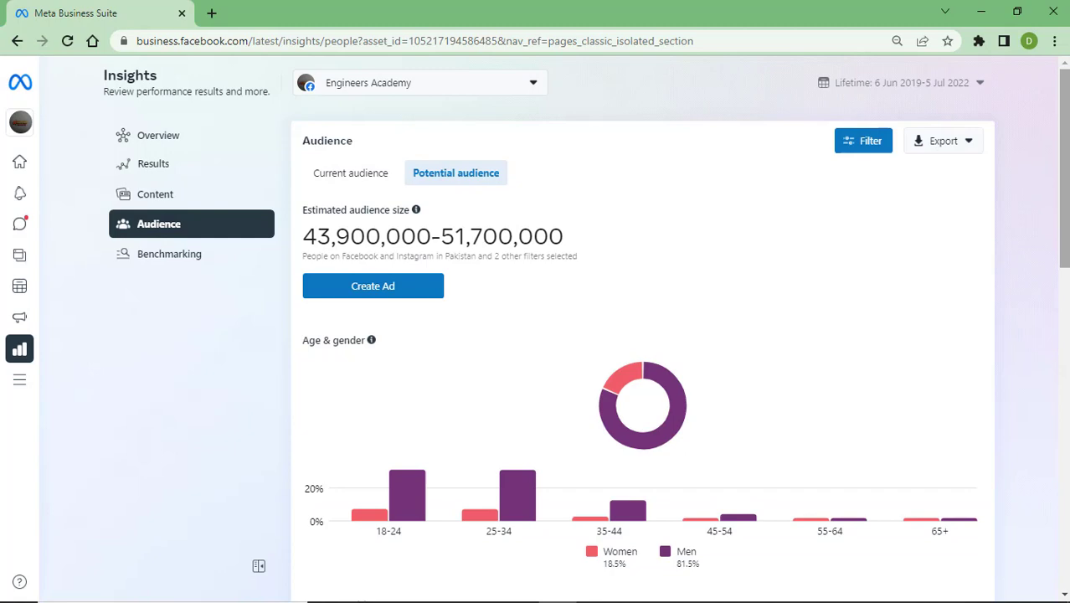
{"action": "scroll", "coordinate": [1063, 264], "scroll_direction": "down", "scroll_amount": 1}
{"action": "left_click_drag", "start_coordinate": [1063, 263], "coordinate": [1064, 546]}
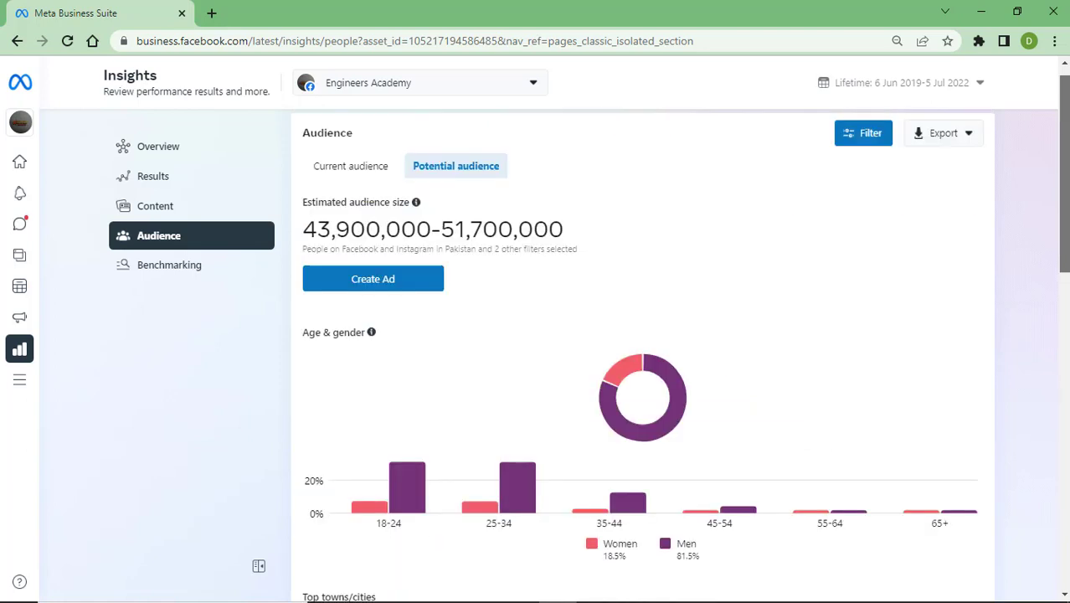
{"action": "left_click", "coordinate": [872, 147]}
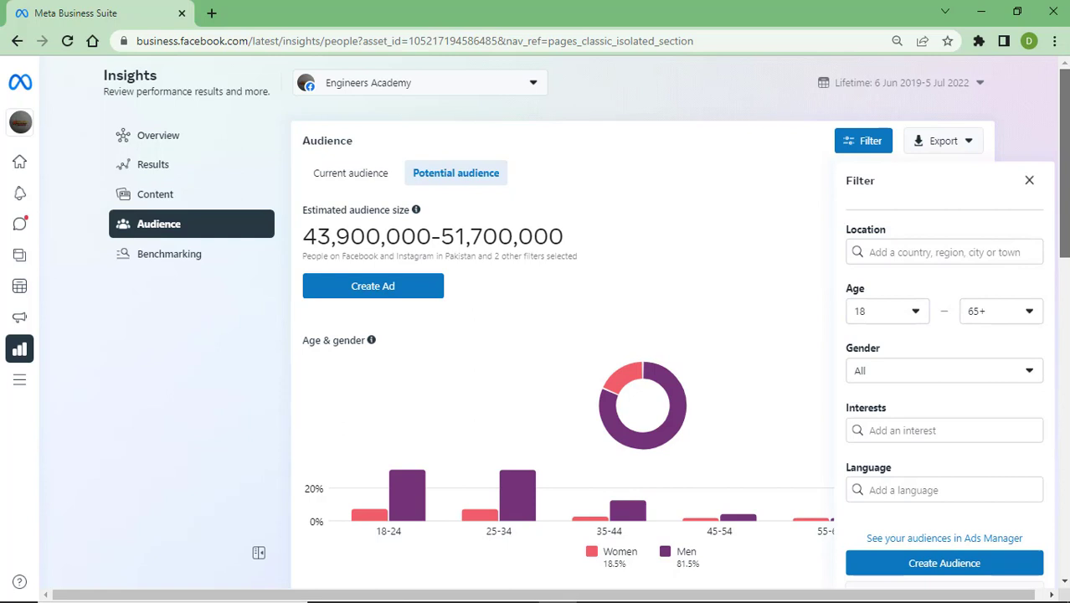
{"action": "scroll", "coordinate": [883, 440], "scroll_direction": "down", "scroll_amount": 3}
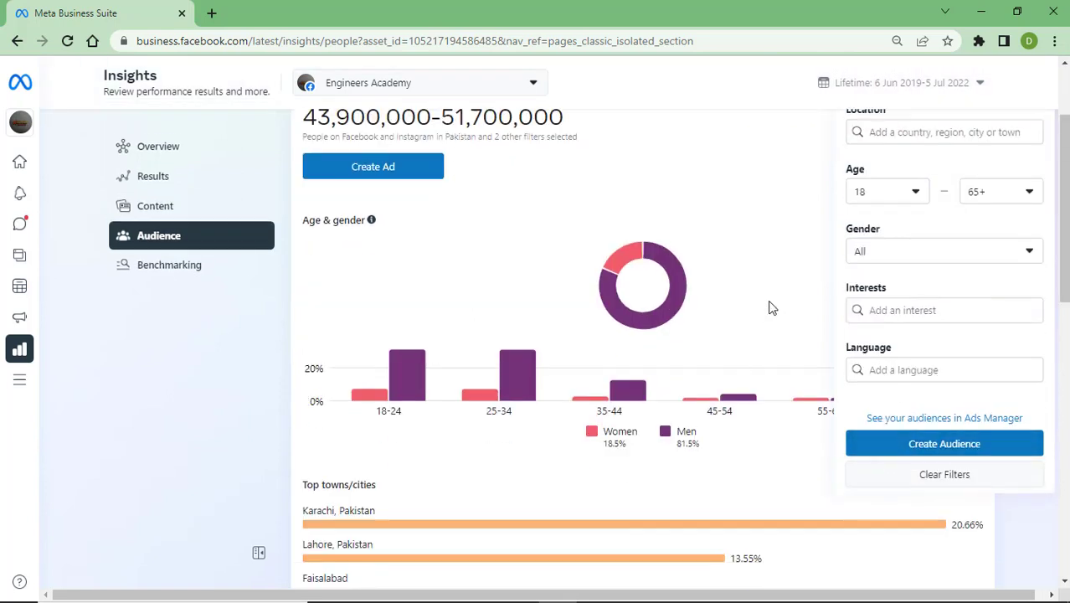